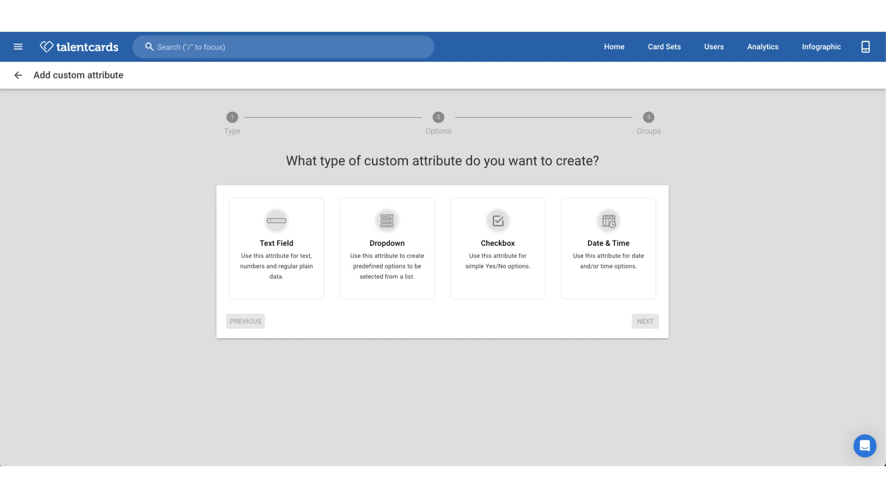
pyautogui.click(276, 248)
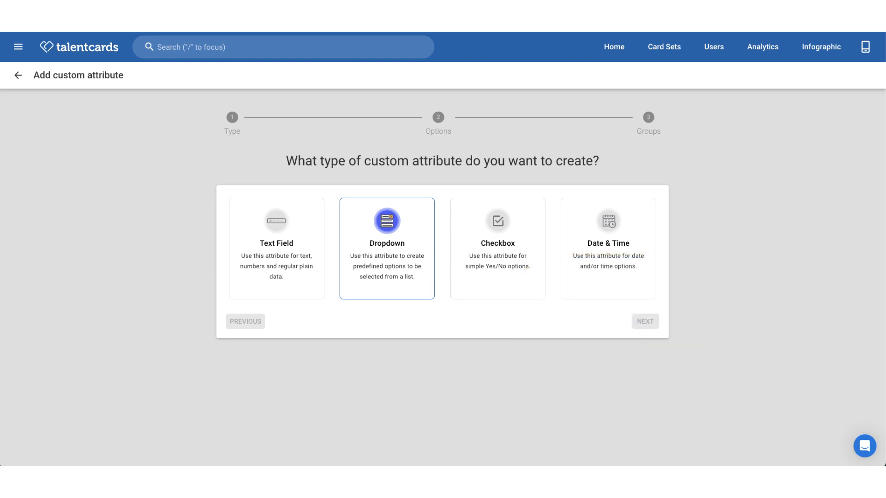
pyautogui.click(497, 249)
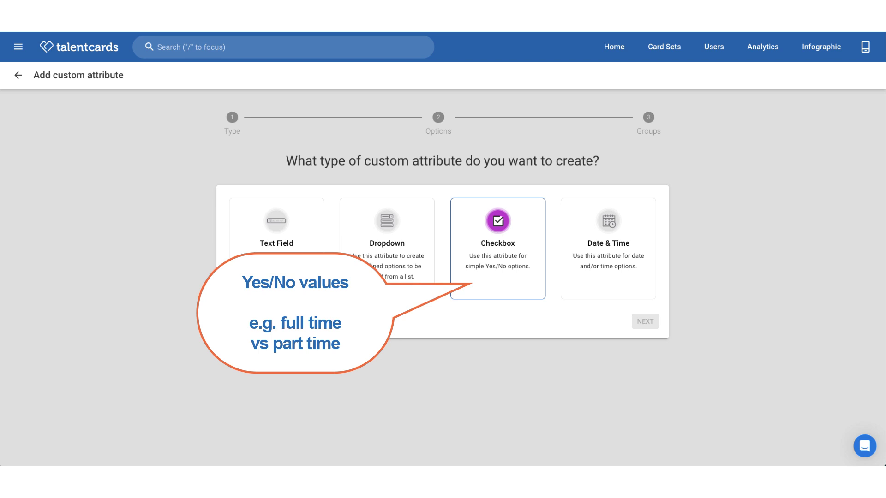
pyautogui.click(609, 250)
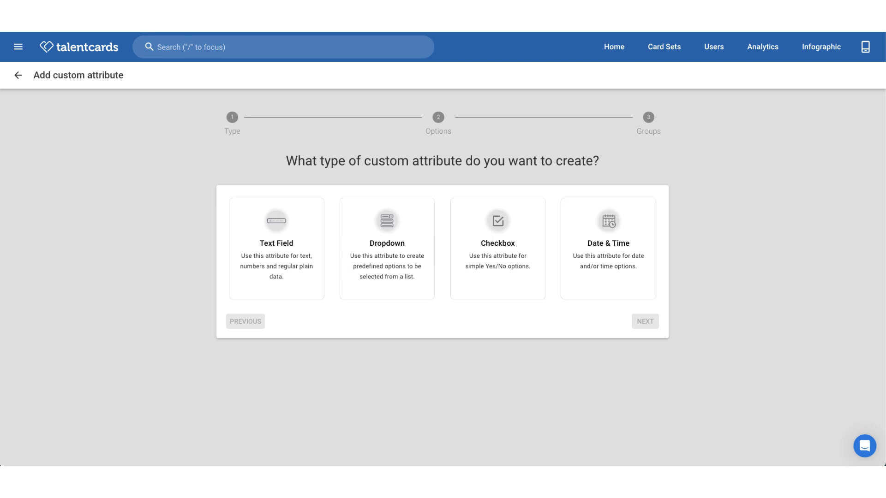
# - Create a dropdown custom attribute named Region with the options North, South, West and East
pyautogui.click(398, 284)
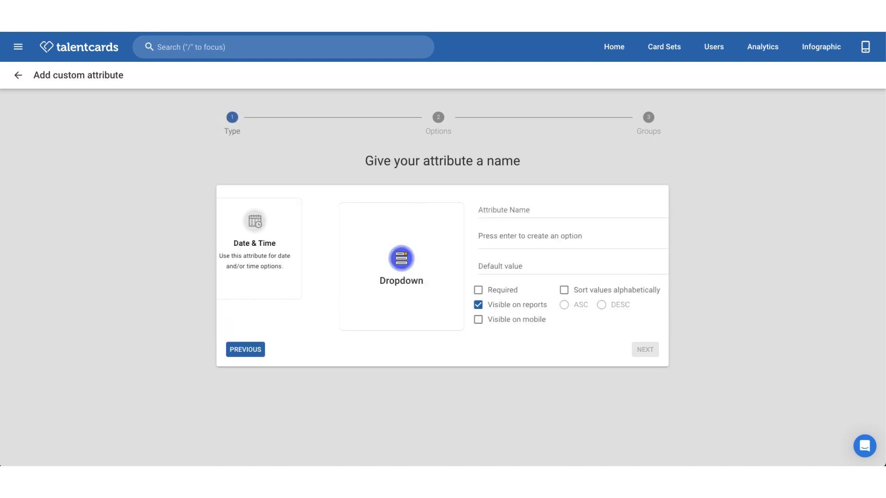
pyautogui.write('Region')
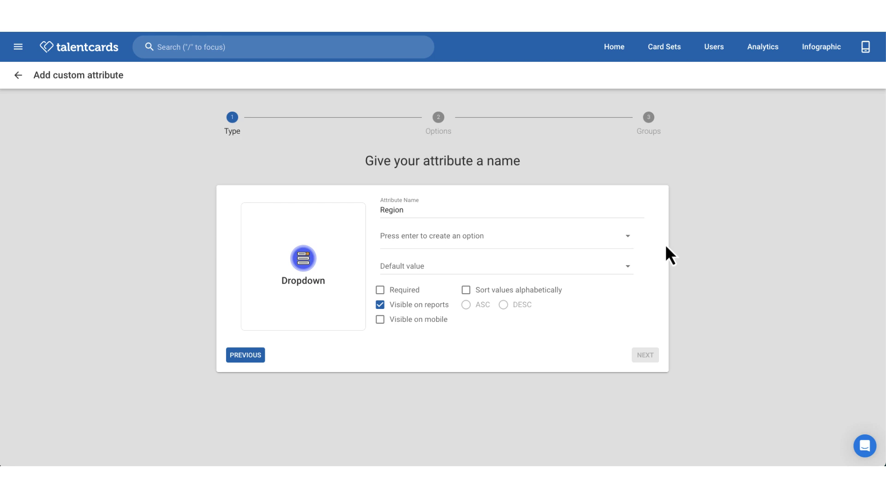
pyautogui.click(461, 237)
pyautogui.write('North')
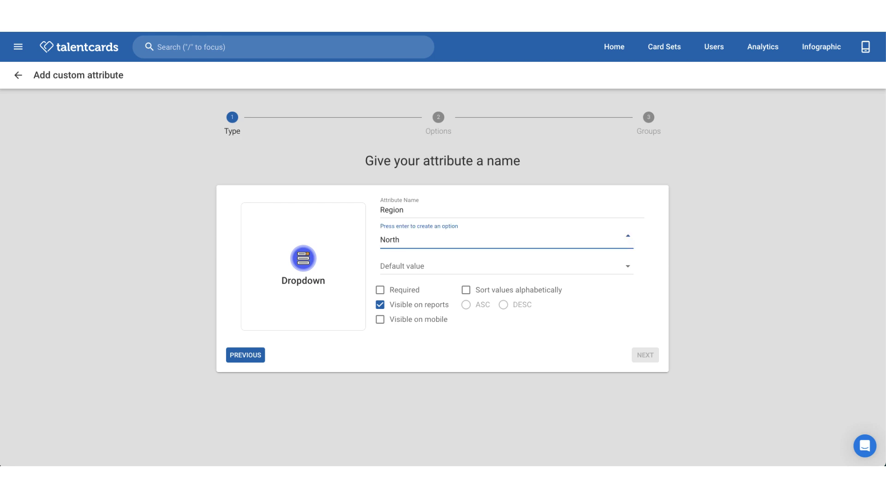
pyautogui.press('Return')
pyautogui.write('South')
pyautogui.press('Return')
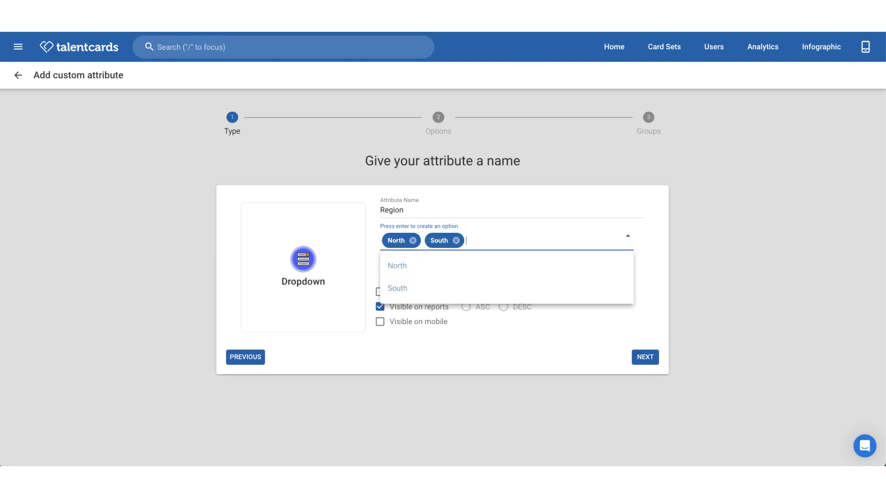
pyautogui.write('West')
pyautogui.press('Return')
pyautogui.write('East')
pyautogui.press('Return')
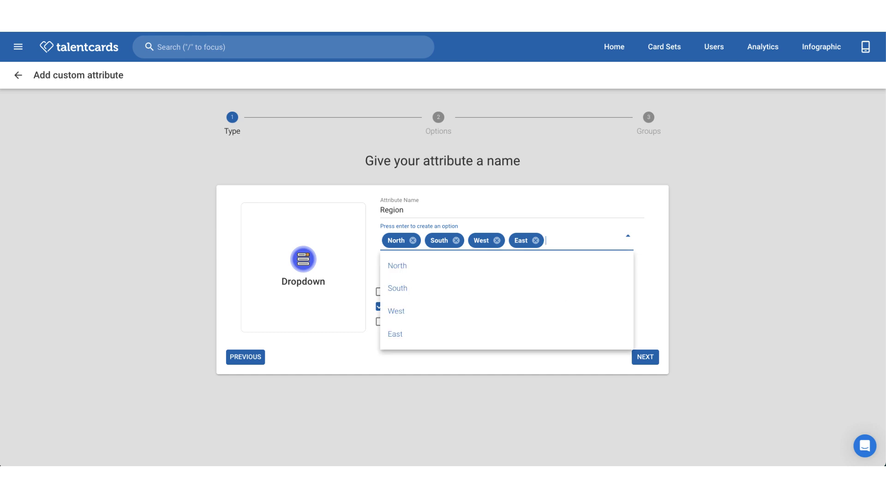
pyautogui.press('Escape')
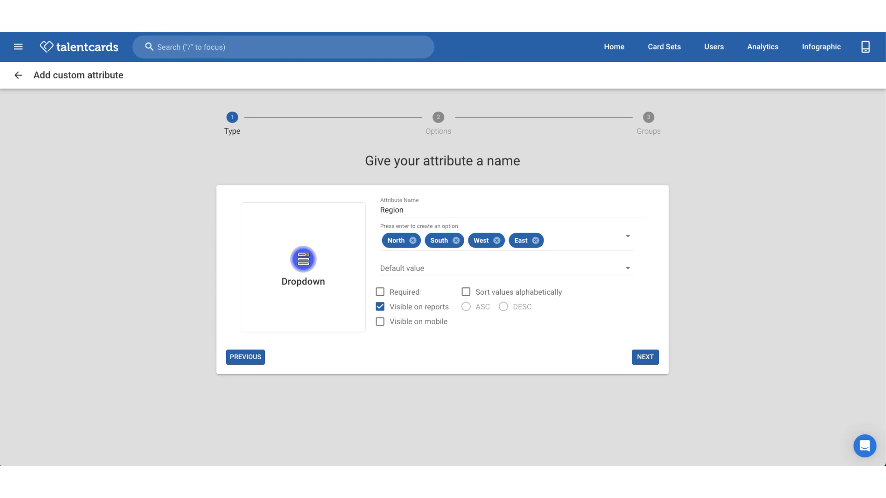
# - Make the Region attribute required, leaving it without a default value and not visible on mobile
pyautogui.click(627, 269)
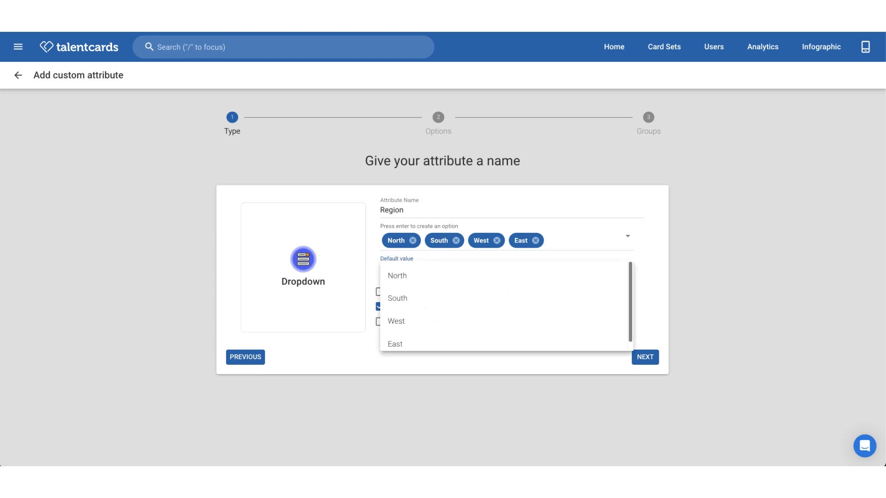
pyautogui.press('Escape')
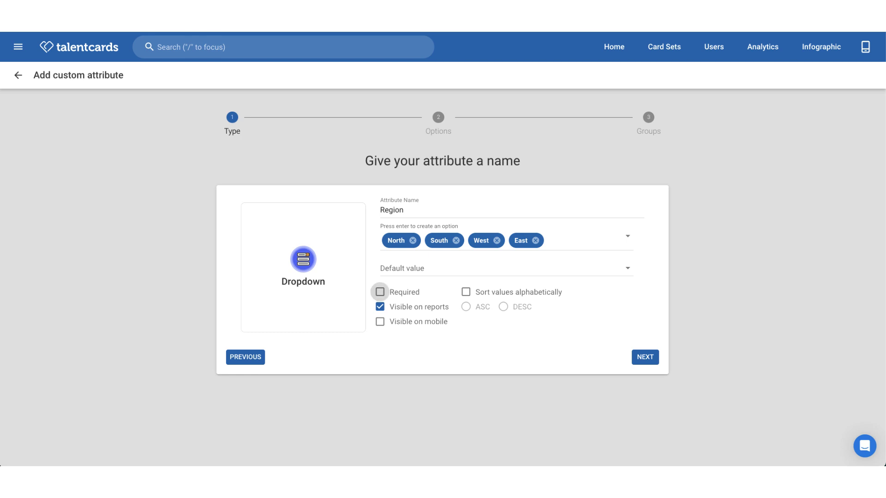
pyautogui.click(380, 292)
pyautogui.click(380, 322)
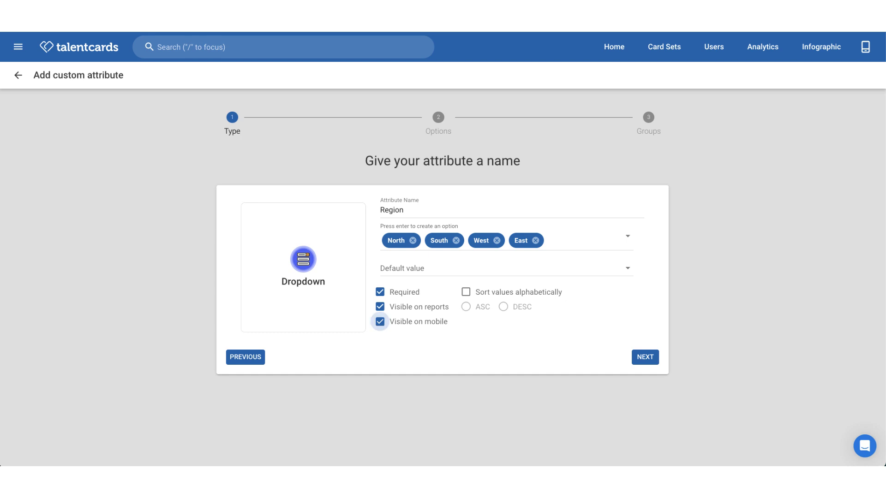
pyautogui.click(380, 321)
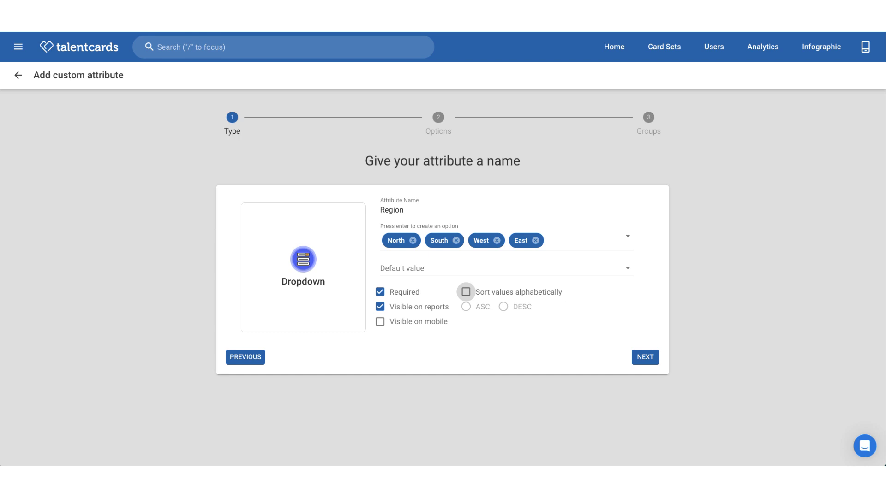
# - Sort the Region values alphabetically in descending order and continue to the group assignment
pyautogui.click(465, 292)
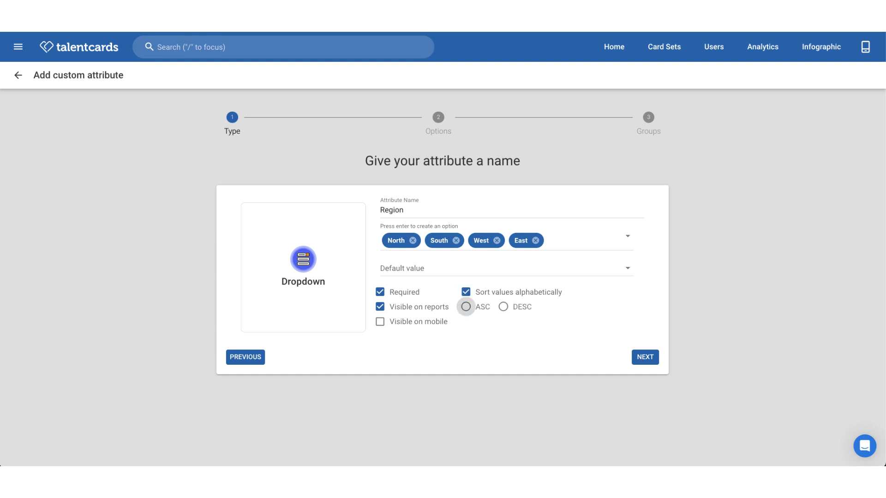
pyautogui.click(466, 307)
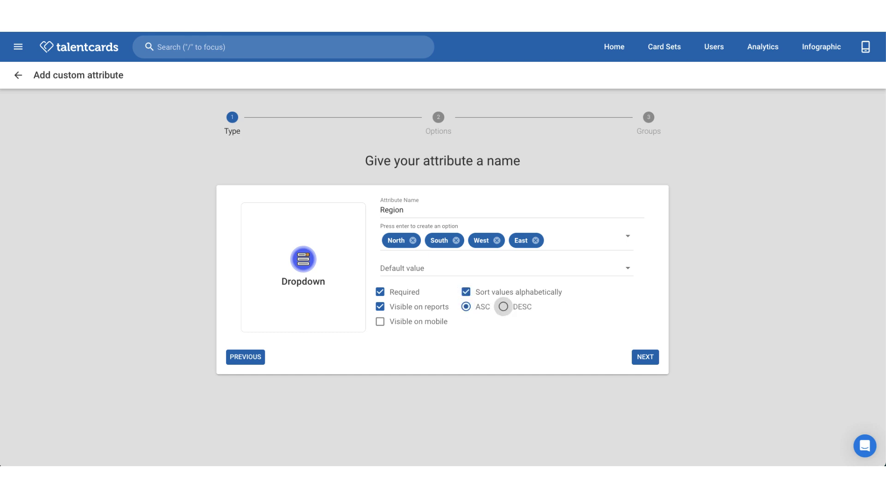
pyautogui.click(503, 307)
pyautogui.click(645, 358)
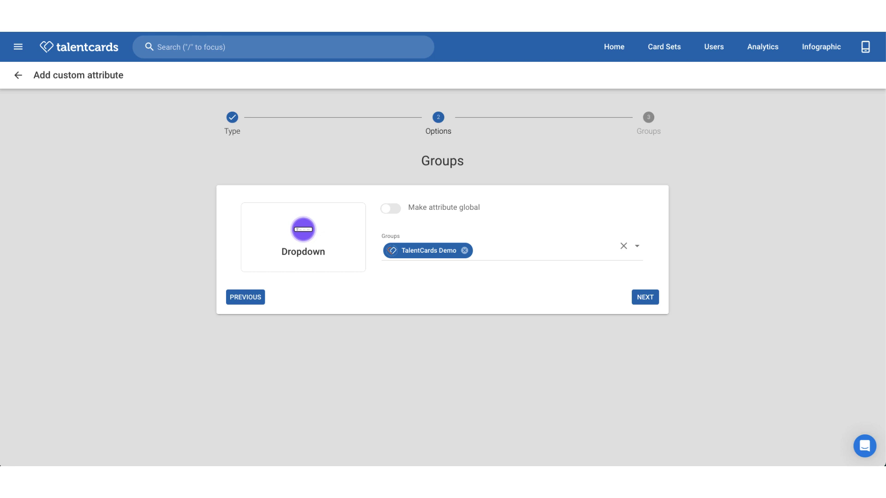
# - Check the available groups, make the Region attribute global instead, and proceed with creating it
pyautogui.click(638, 250)
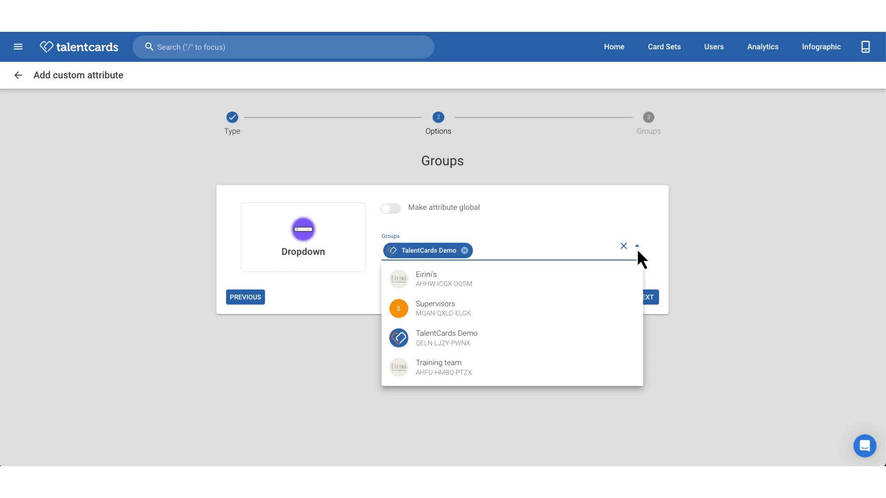
pyautogui.click(638, 248)
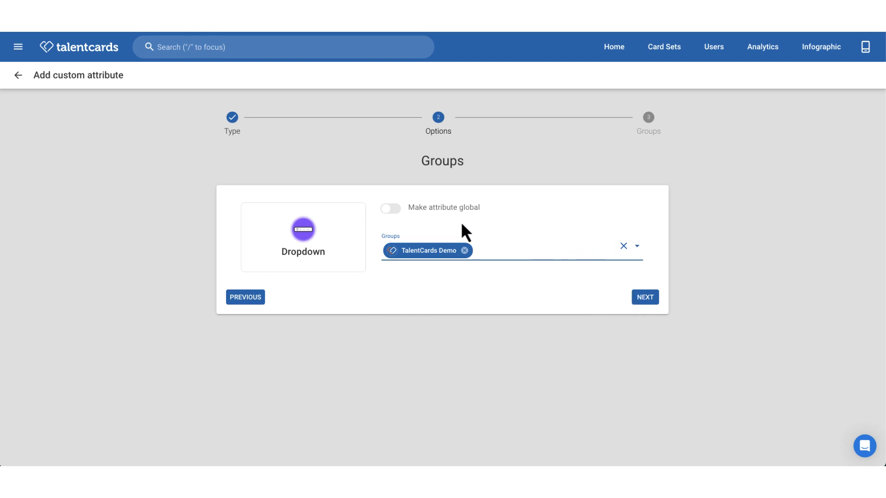
pyautogui.click(396, 212)
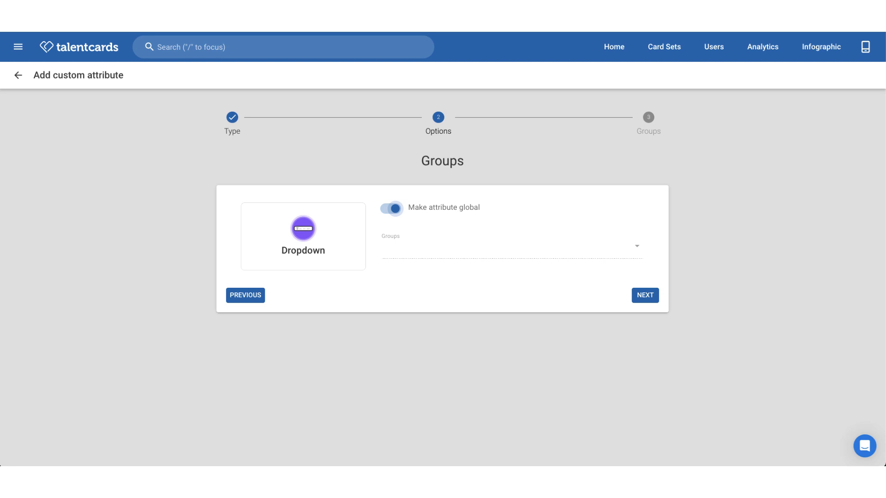
pyautogui.click(645, 297)
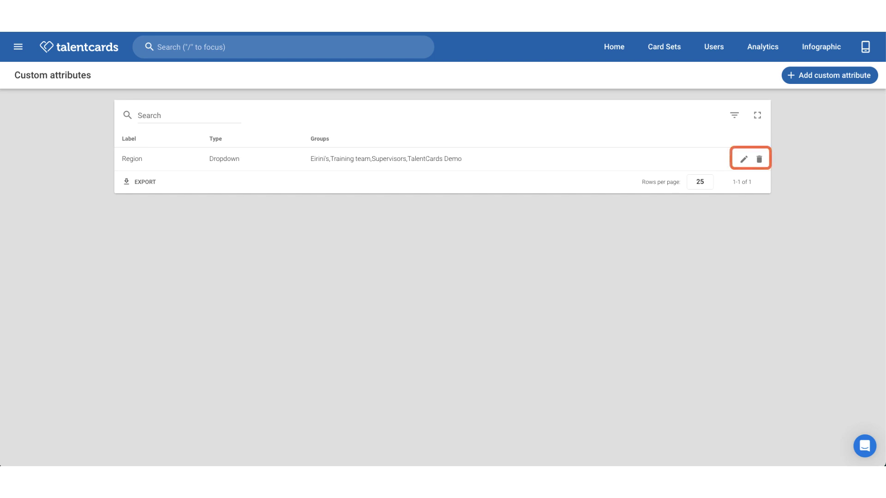
# - Open the filter for the custom attributes list and view the fields it can filter by
pyautogui.click(734, 115)
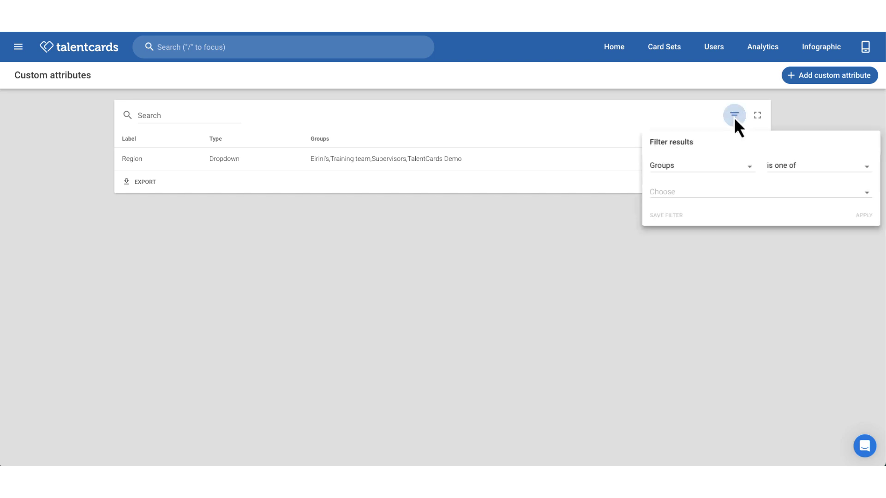
pyautogui.click(752, 172)
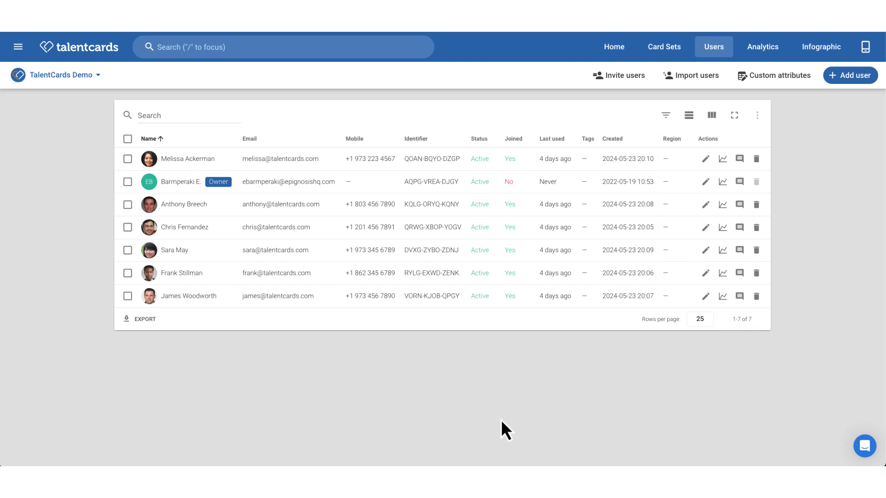
# - Move the Region column ahead of Tags in the users table and hide it
pyautogui.click(711, 116)
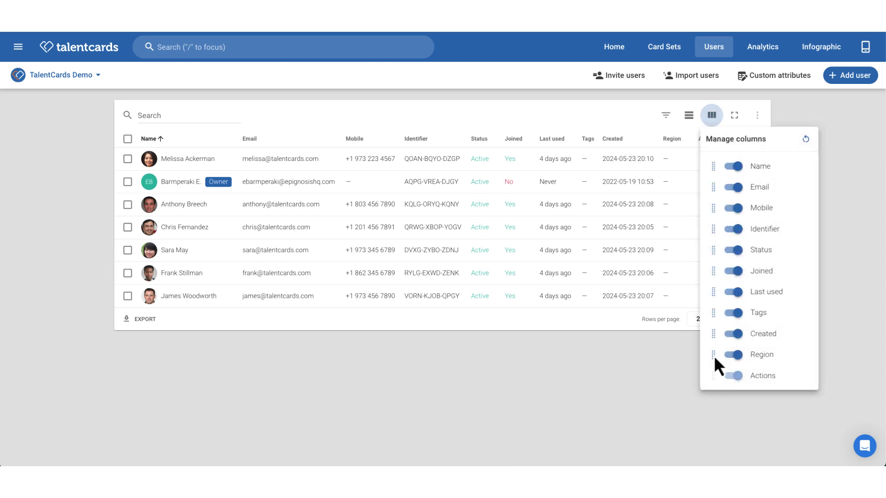
pyautogui.moveTo(713, 356); pyautogui.dragTo(714, 312)
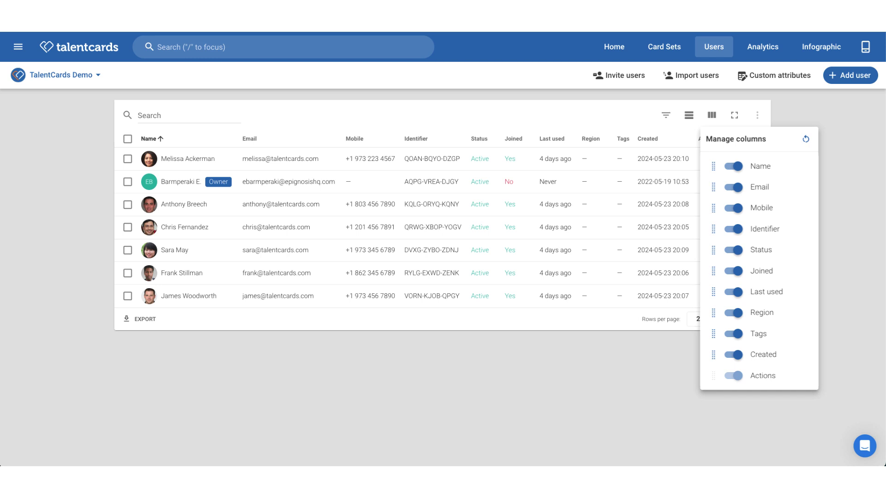
pyautogui.click(733, 313)
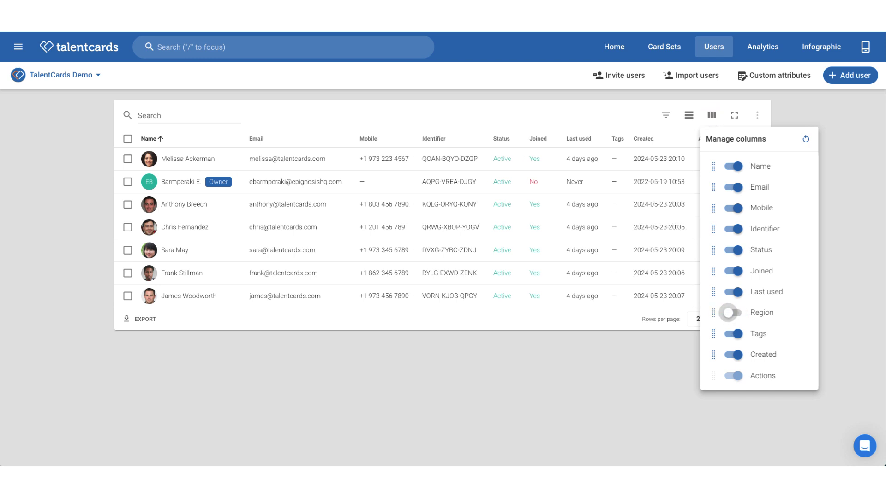
pyautogui.press('Escape')
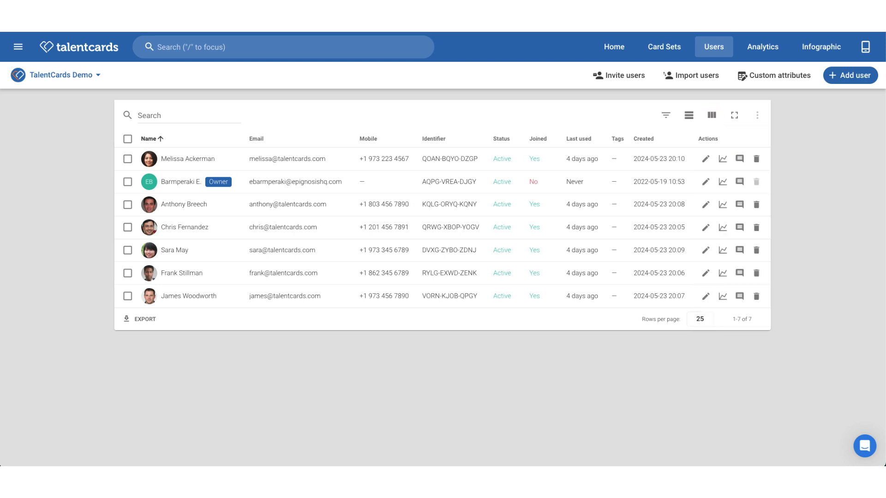
# - Open the first listed user for editing and view the selectable Region values
pyautogui.click(705, 159)
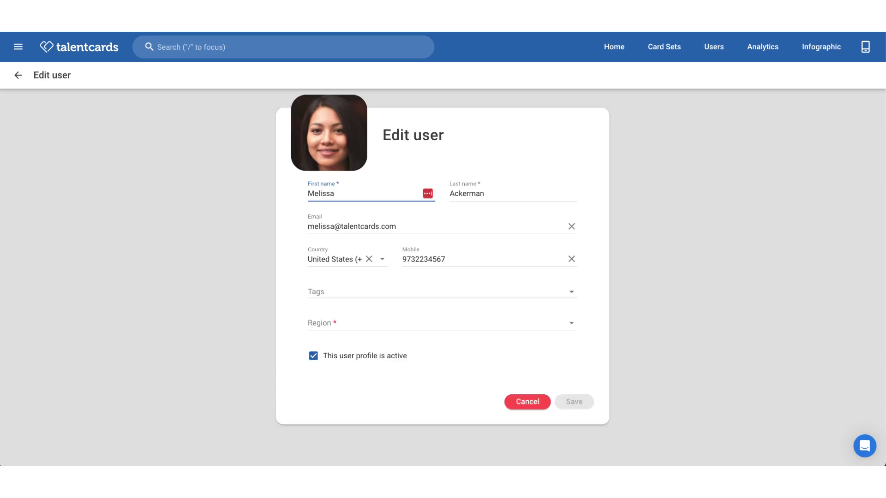
pyautogui.click(572, 326)
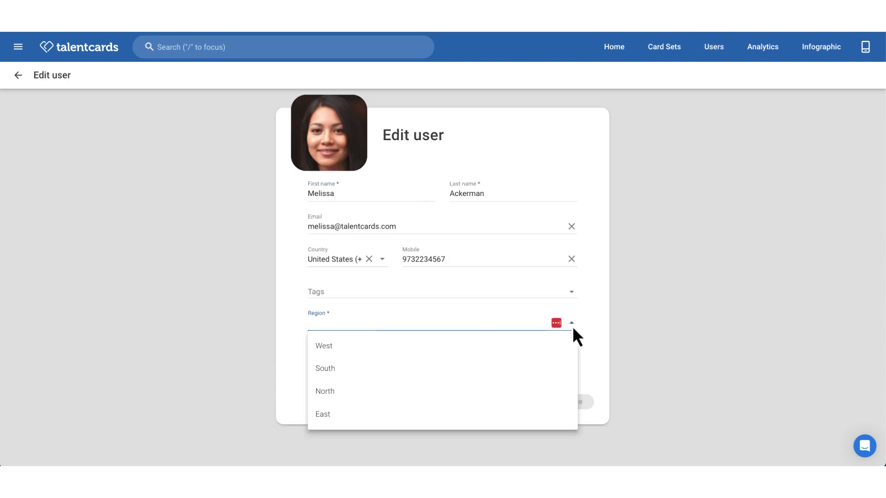
pyautogui.click(572, 325)
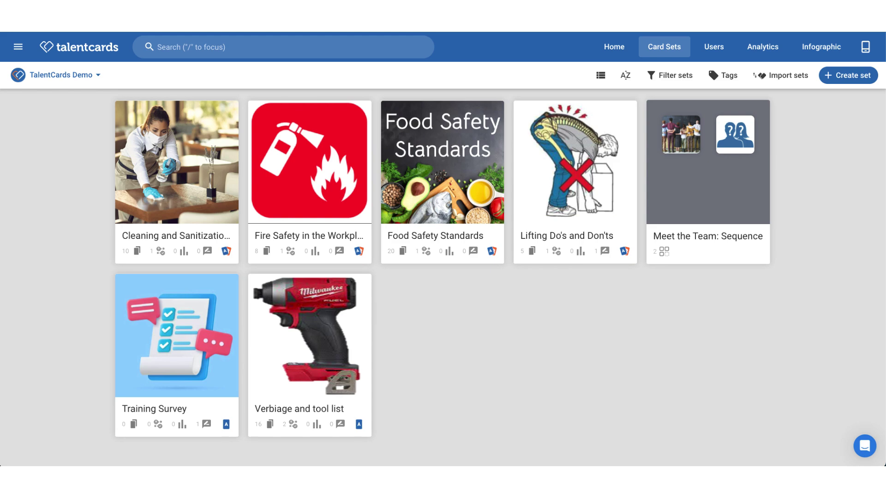
# - Open the content of the cleaning card set for editing
pyautogui.click(182, 170)
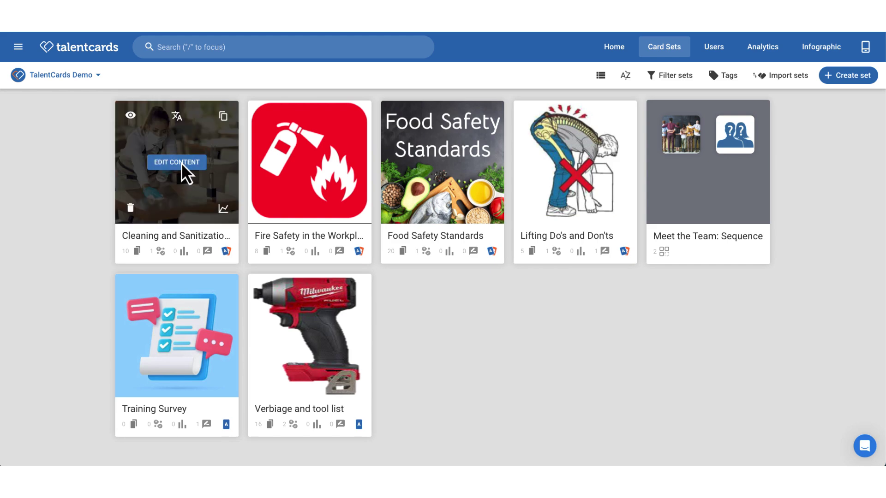